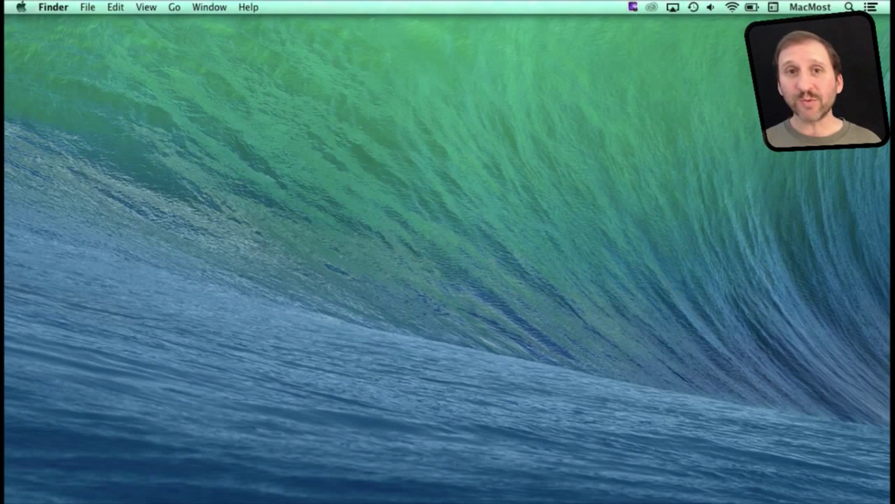
Step: Launch iBooks, glance at the iBooks Store, and return to the three-book library
mouse_move(581, 500)
left_click(581, 479)
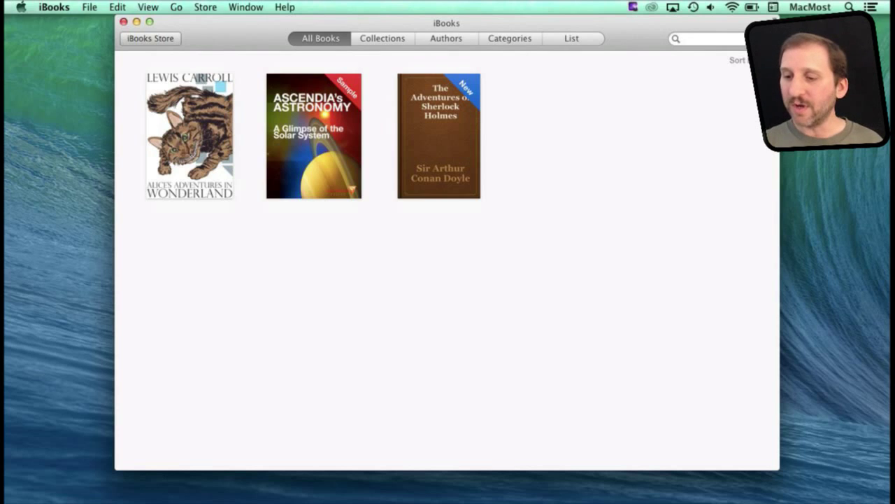
left_click(150, 39)
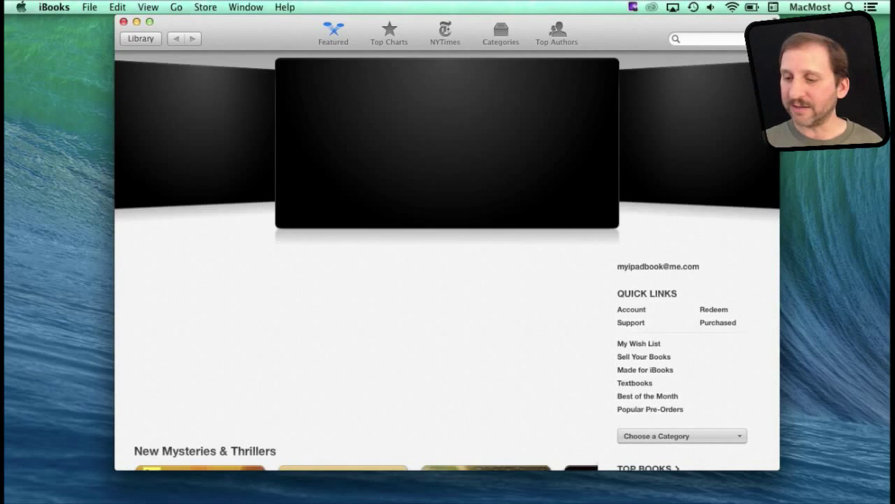
left_click(140, 39)
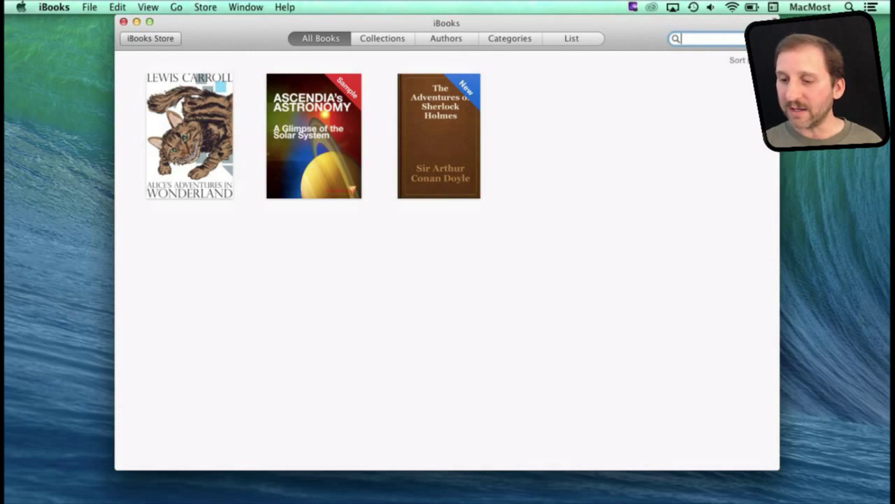
Step: Open Alice's Adventures in Wonderland at pages 84–85 and preview its font choices
double_click(189, 136)
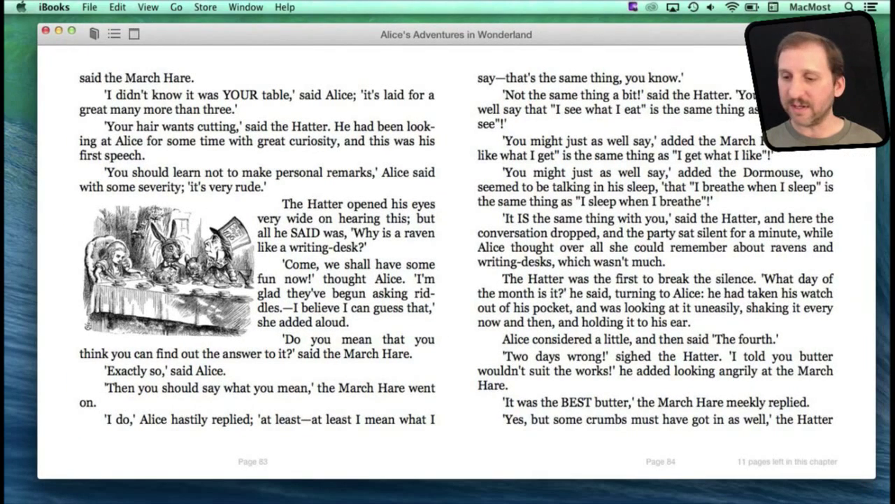
left_click(46, 31)
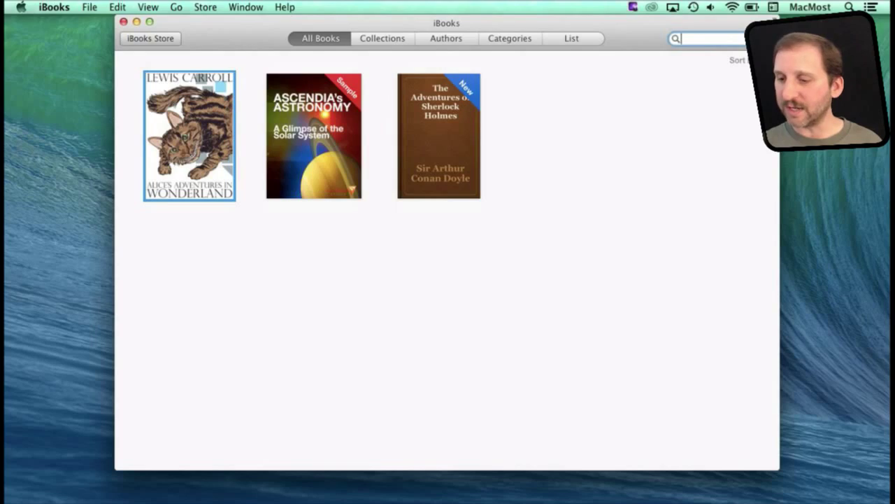
key("Return")
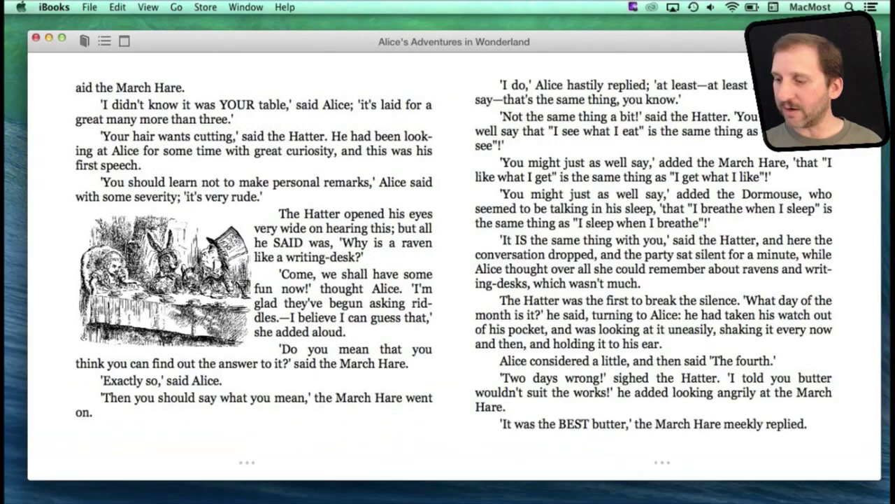
left_click(805, 41)
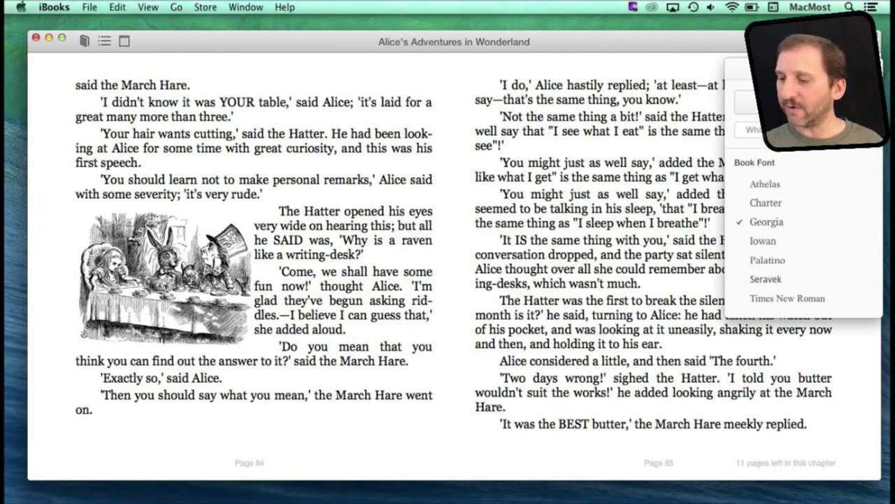
key("Escape")
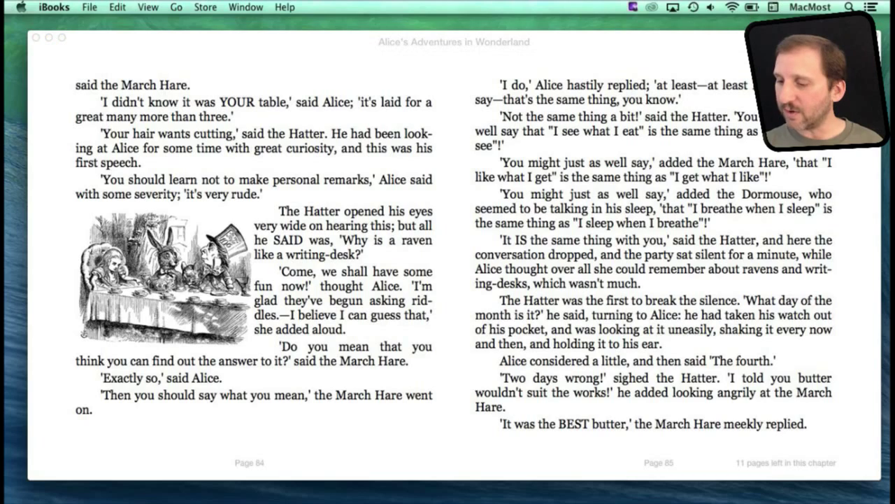
Step: Select the March Hare's sentence, toggle full-screen reading, and bring the library forward
left_click_drag(499, 162, 769, 177)
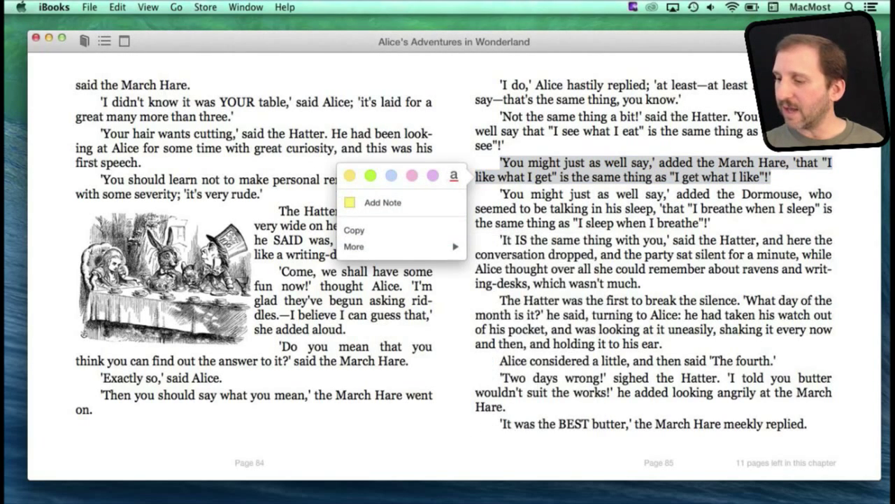
key("Escape")
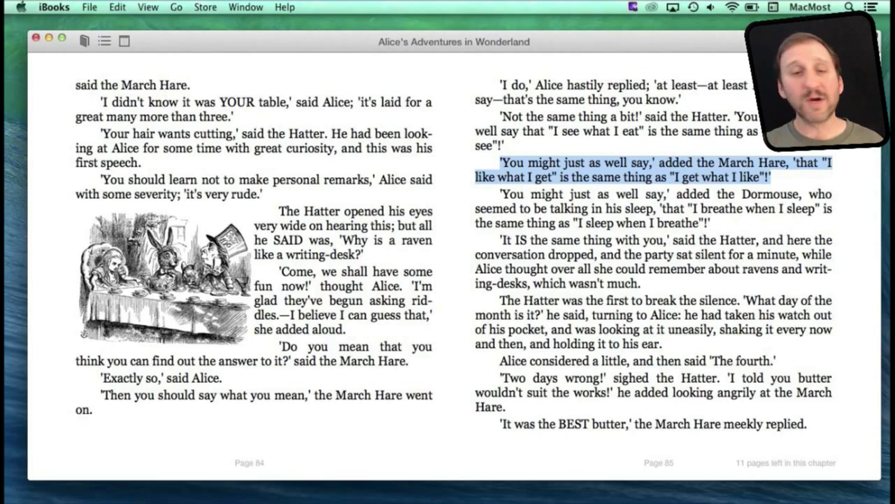
key("ctrl+super+f")
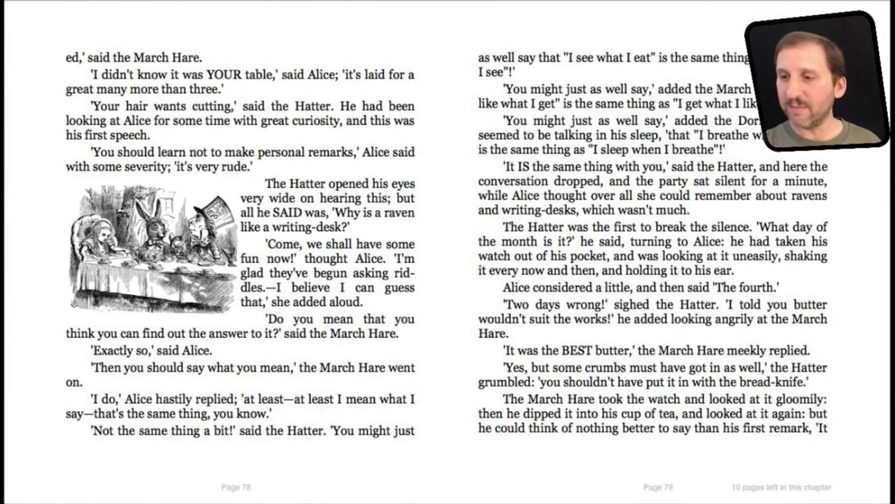
key("ctrl+super+f")
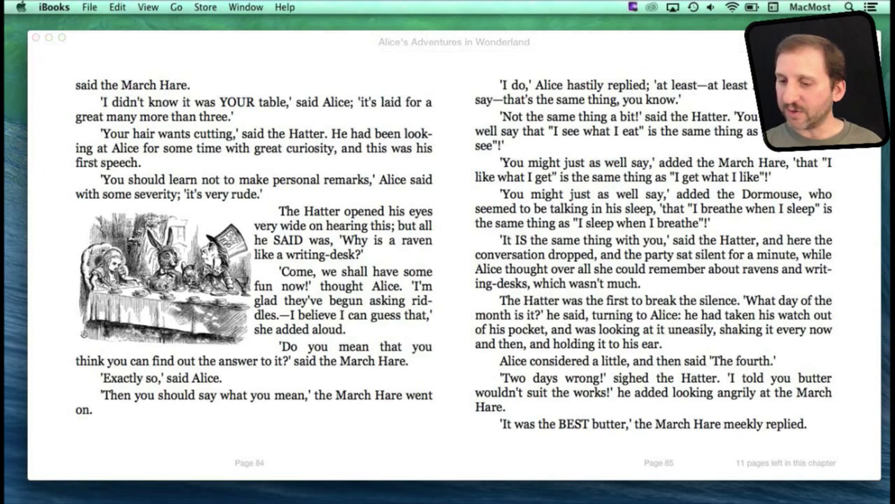
left_click(84, 40)
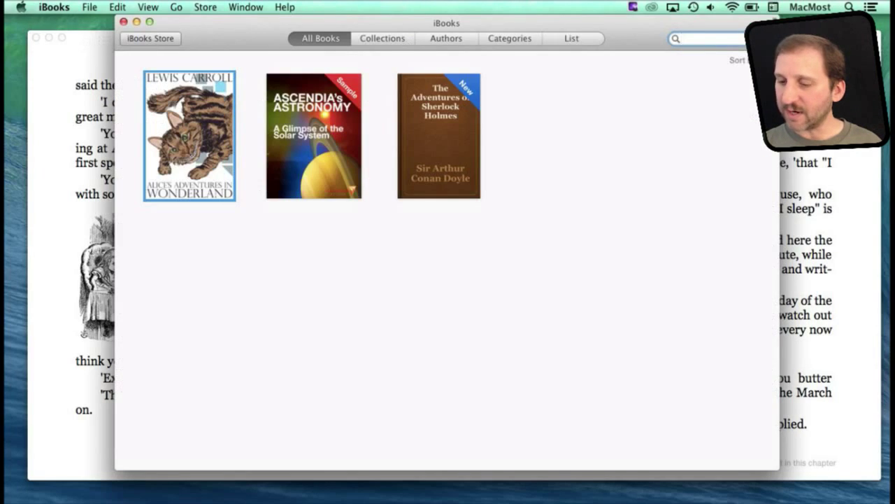
Step: Open the Ascendia's Astronomy sample and pause its intro video
key("Right")
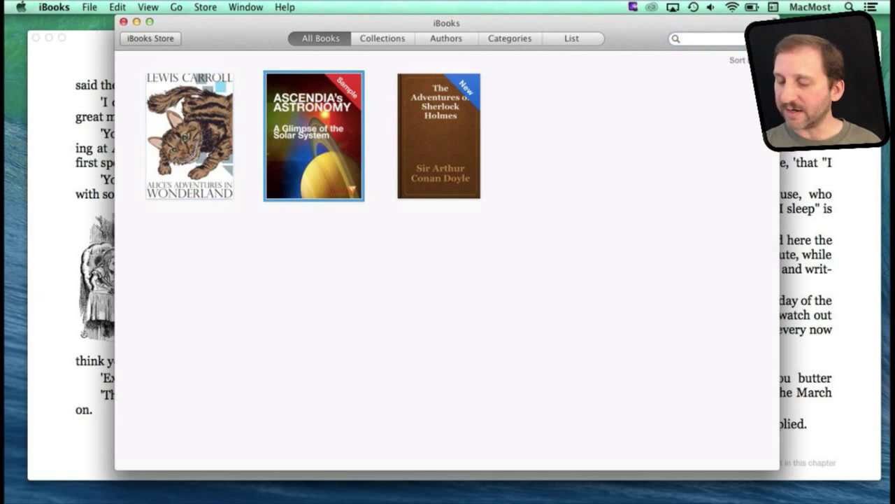
key("Return")
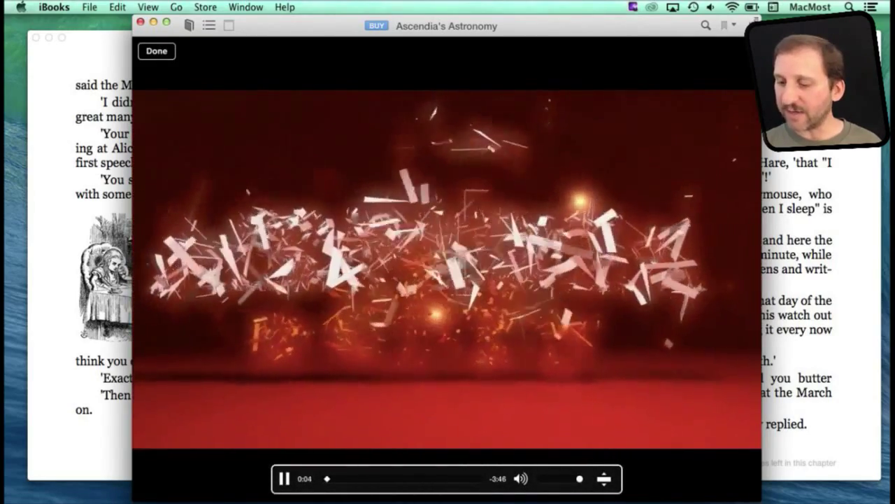
key("space")
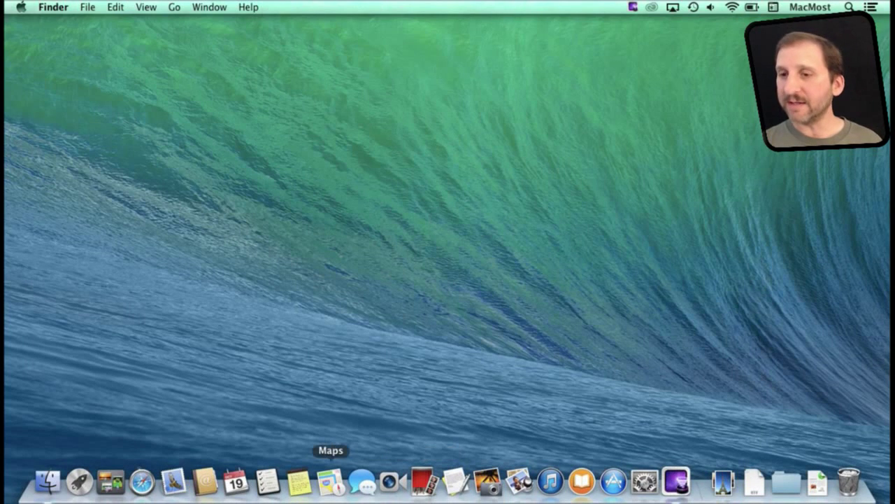
Step: Launch Maps, search 'empire state building', and switch to the hybrid map
left_click(330, 478)
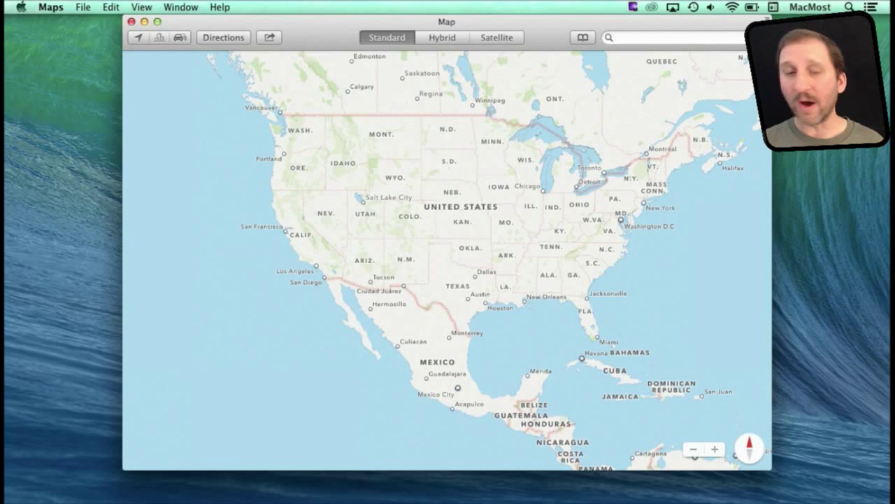
key("super+f")
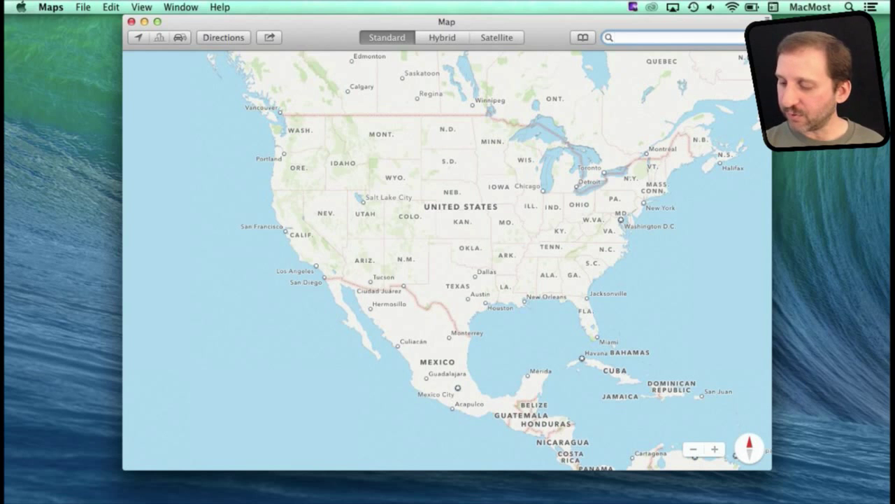
type("empire ")
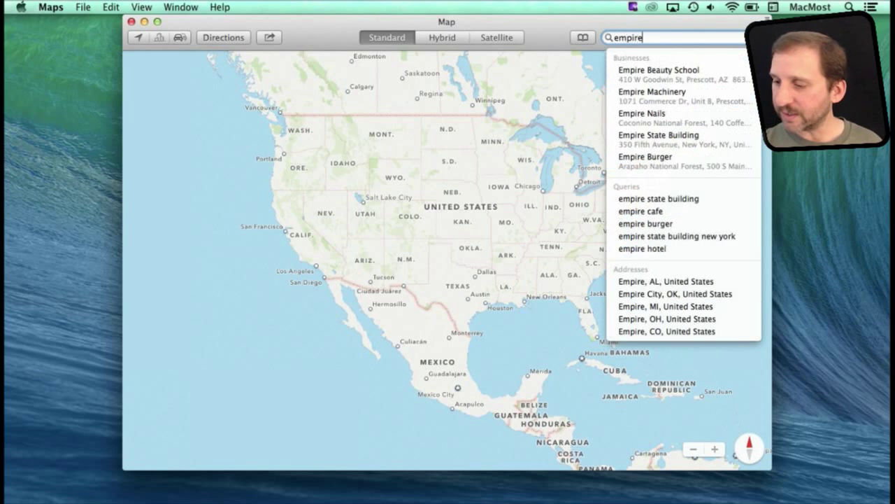
type("sta")
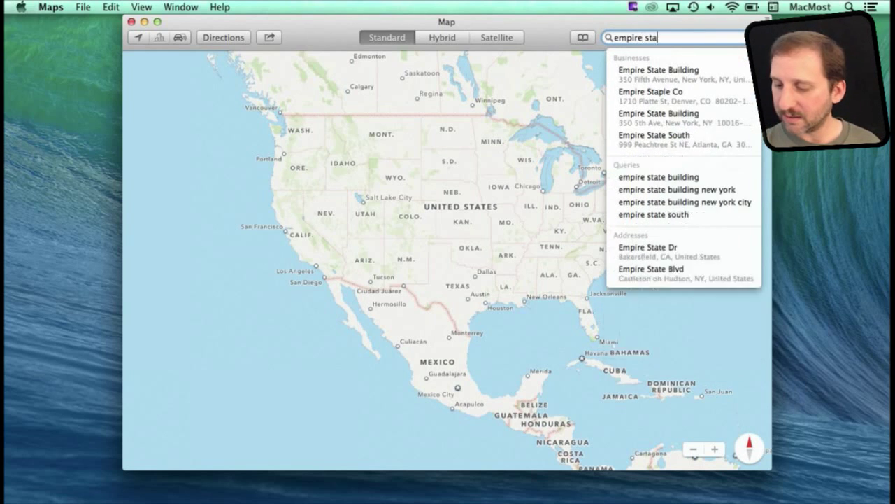
type("te buil")
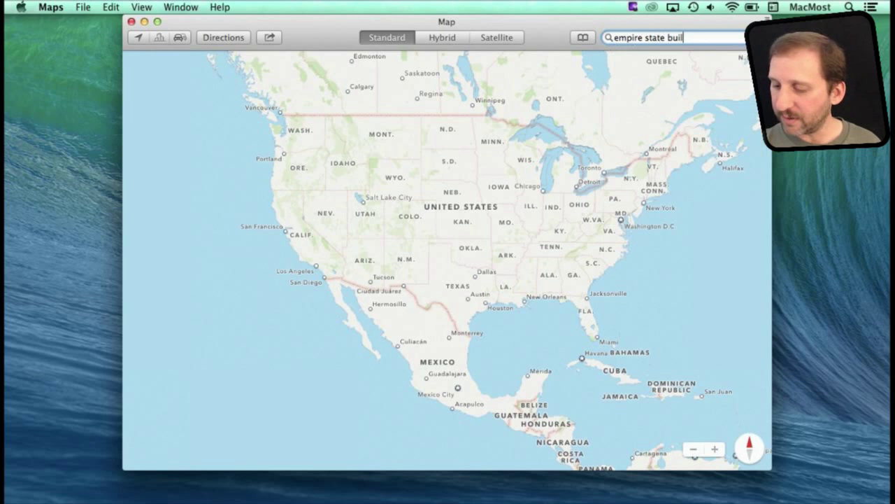
type("ding")
key("Return")
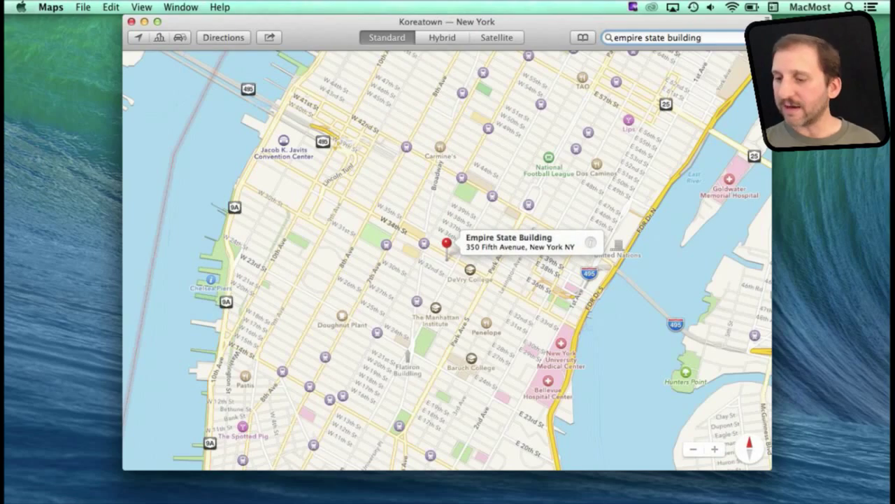
left_click(442, 37)
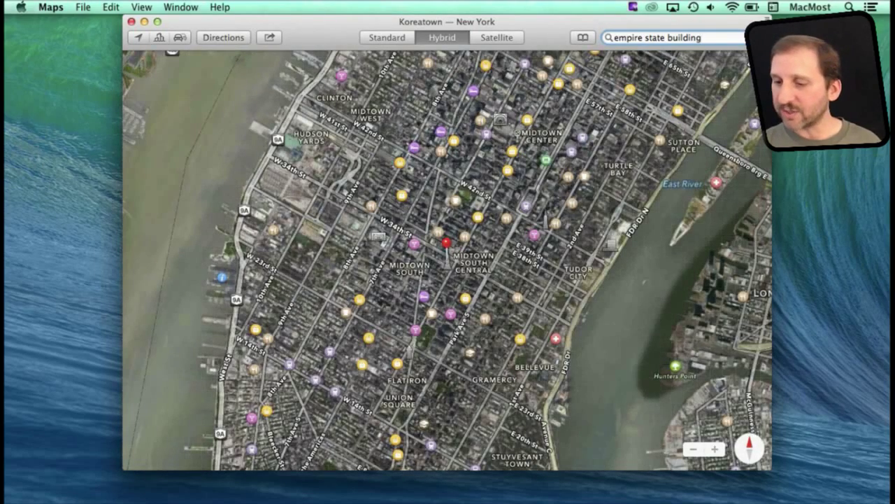
Step: Tilt the Empire State Building area into 3D and zoom in close around it
left_click(159, 37)
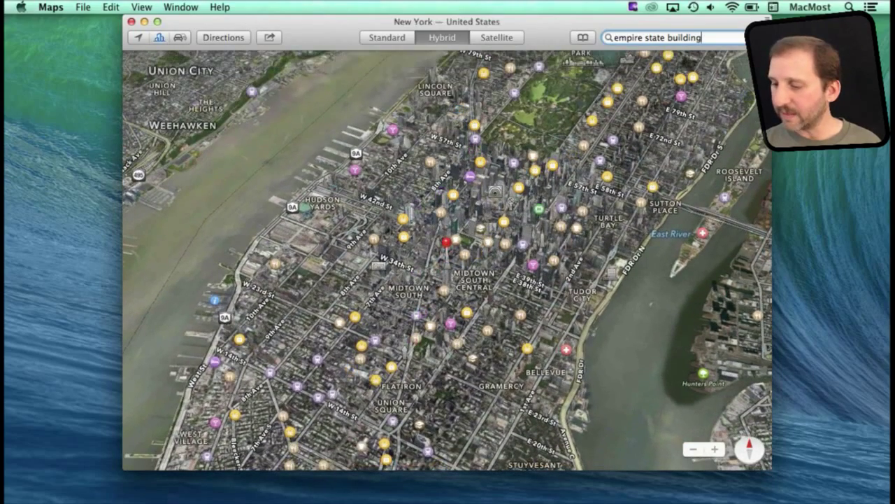
scroll(446, 242, "up", 3)
scroll(445, 241, "up", 3)
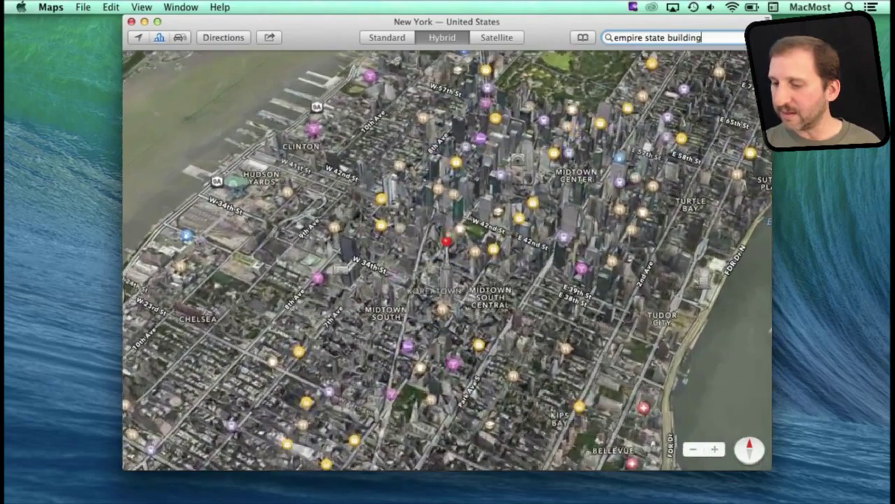
scroll(446, 242, "up", 3)
scroll(445, 242, "up", 3)
scroll(446, 241, "up", 3)
scroll(446, 241, "up", 3)
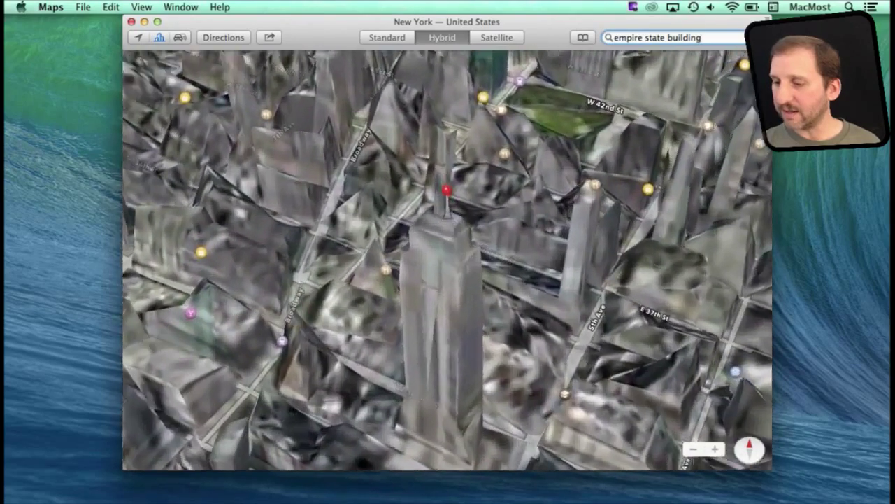
scroll(446, 242, "up", 3)
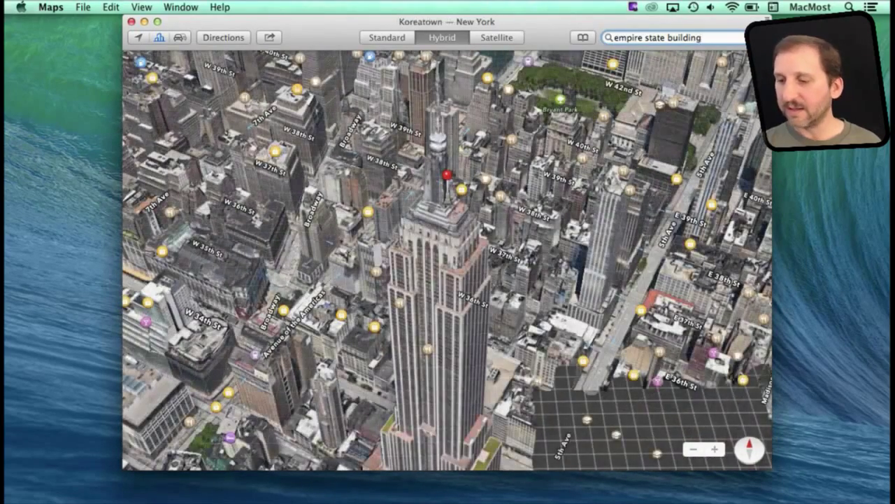
scroll(446, 259, "down", 2)
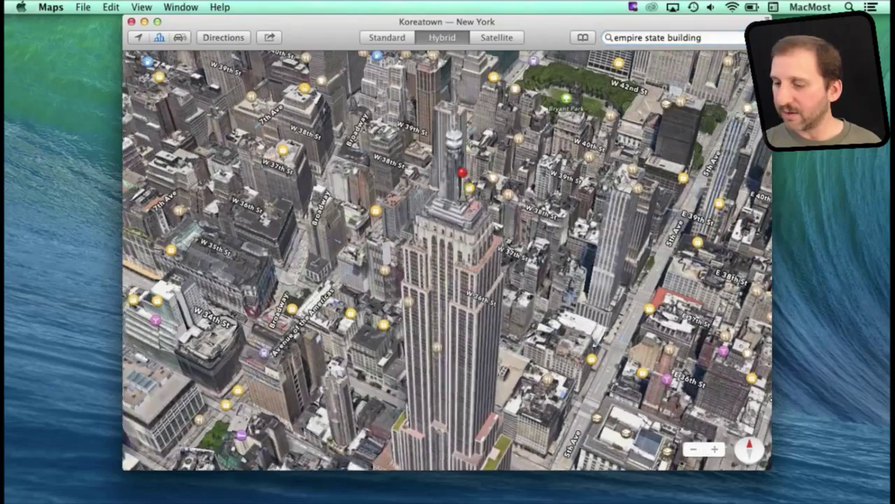
scroll(445, 259, "left", 5)
scroll(446, 259, "right", 5)
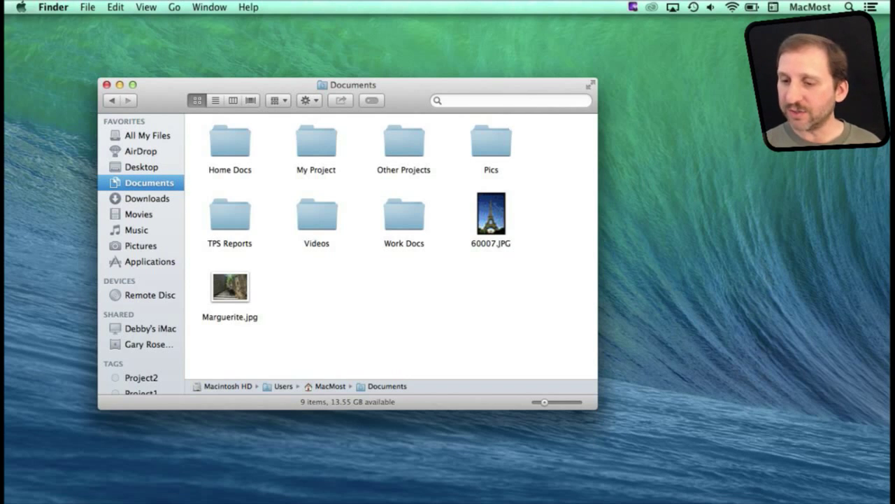
Step: Open a new Finder tab and switch between it and the Documents tab
left_click(88, 7)
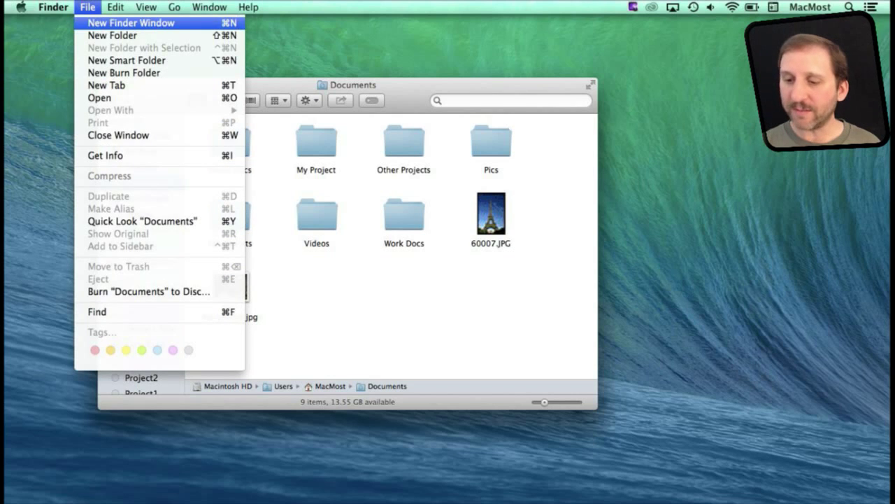
key("Down")
key("Down")
key("Down")
key("Down")
key("Return")
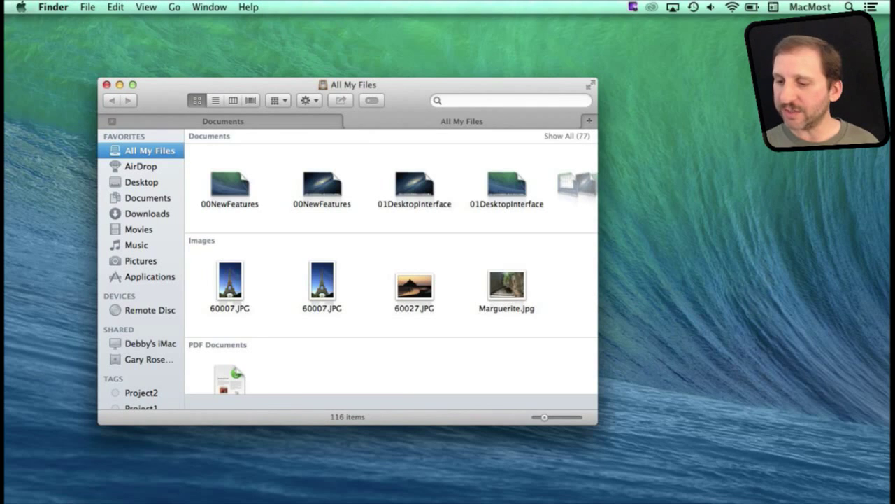
key("ctrl+shift+Tab")
key("ctrl+Tab")
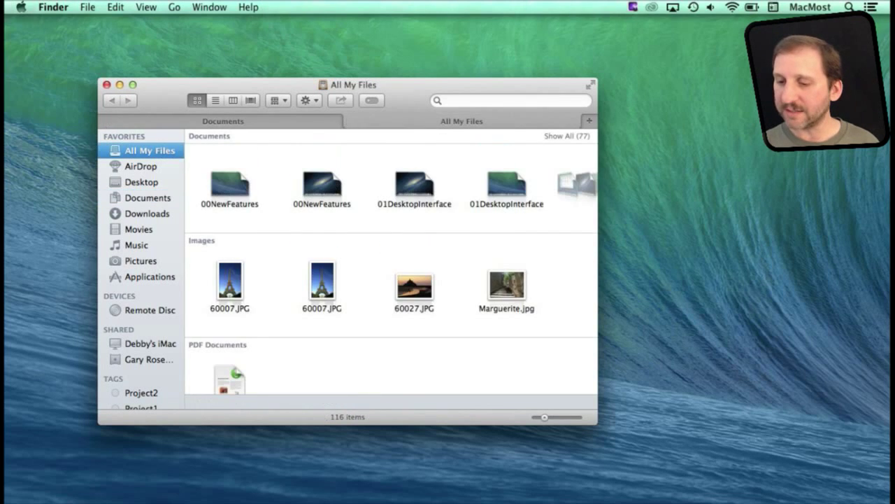
Step: Browse the My Project and Other Projects folders, then open Work Docs
key("super+shift+d")
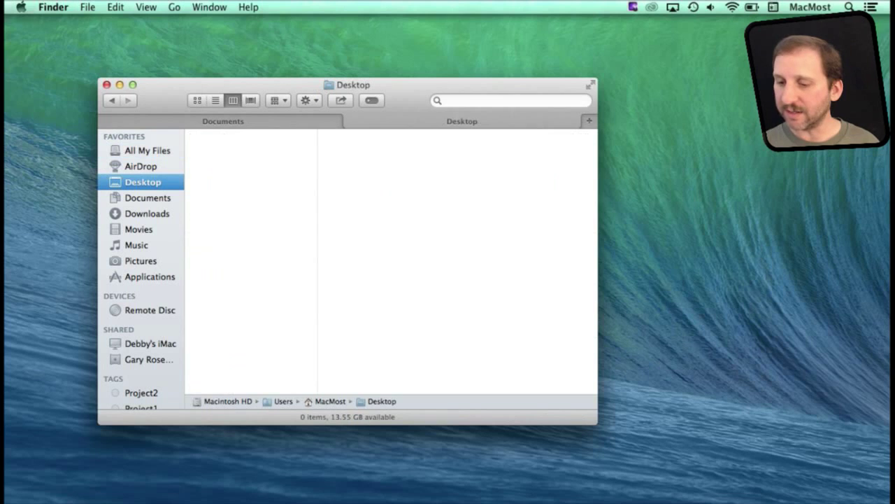
key("super+shift+o")
key("Right")
key("Right")
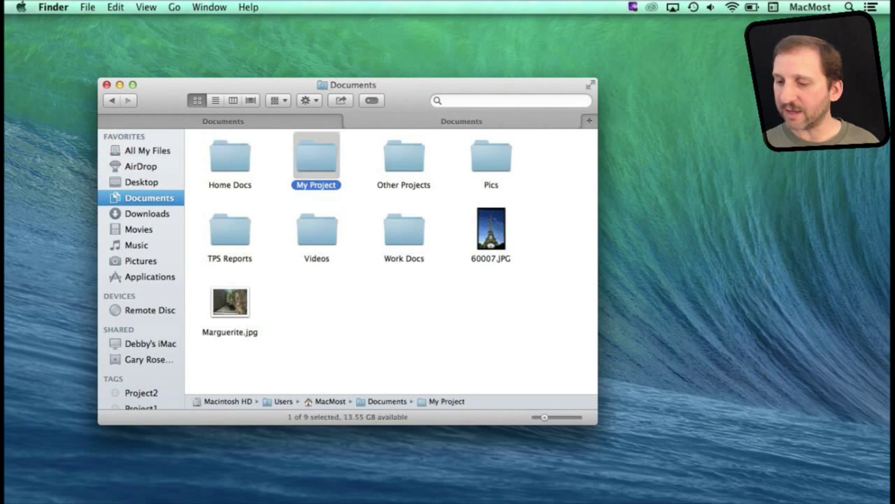
key("super+Down")
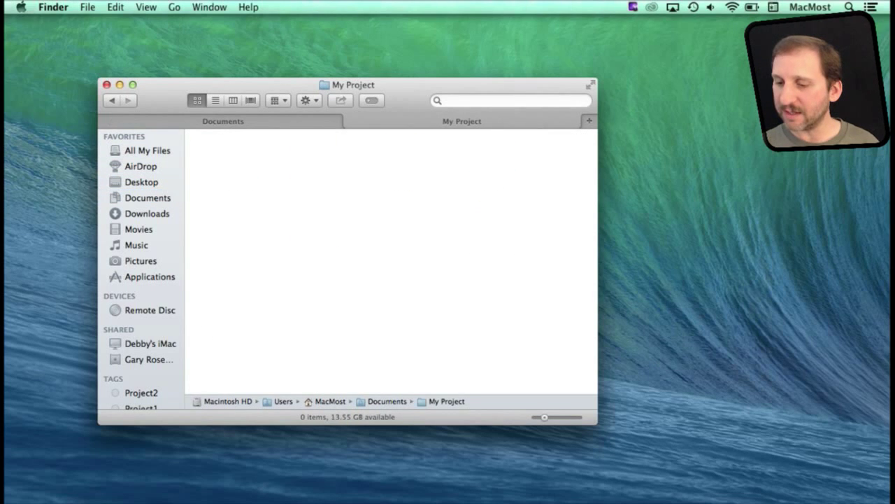
key("super+bracketleft")
key("Right")
key("super+Down")
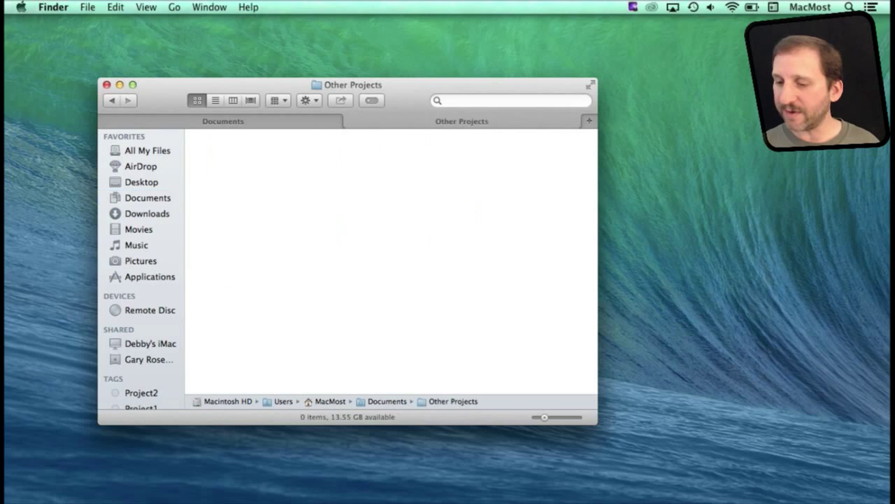
key("super+bracketleft")
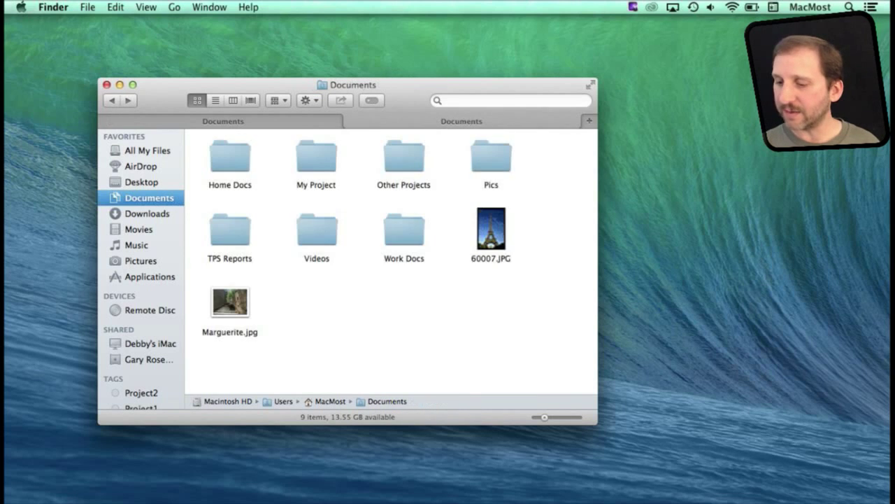
key("Down")
key("super+Down")
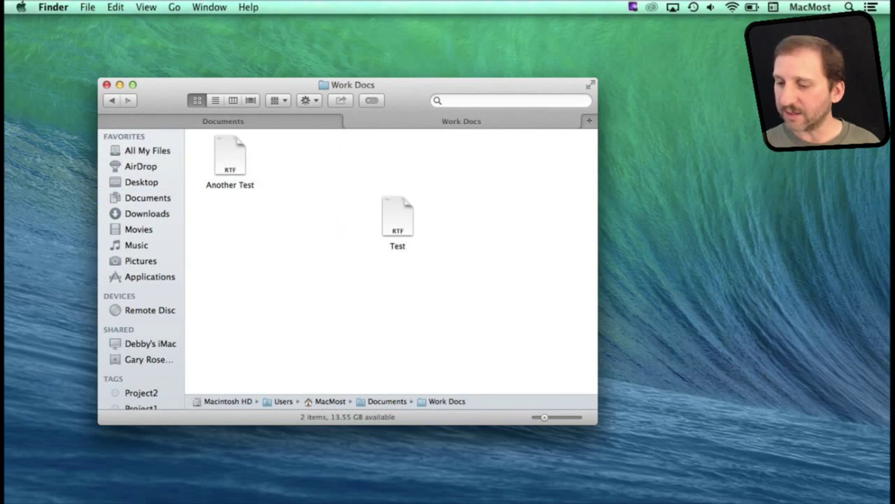
Step: Move the Test file into Documents and back into Work Docs
left_click_drag(397, 218, 284, 104)
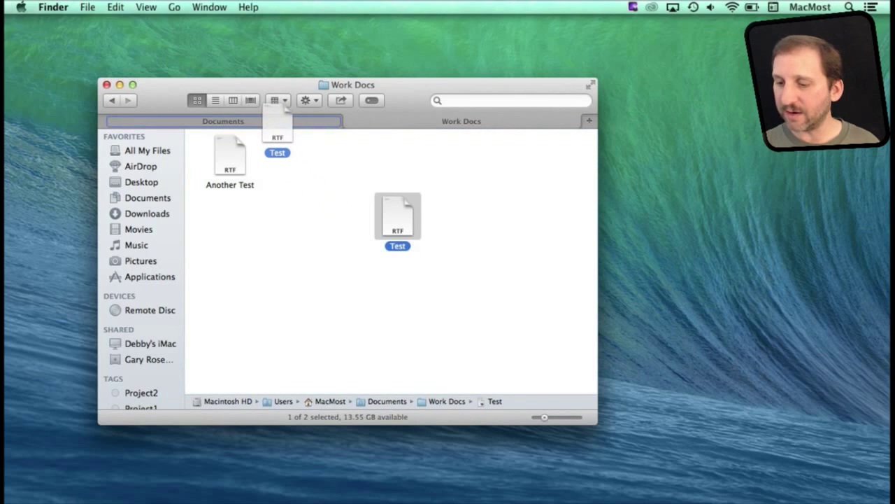
left_click_drag(284, 104, 350, 308)
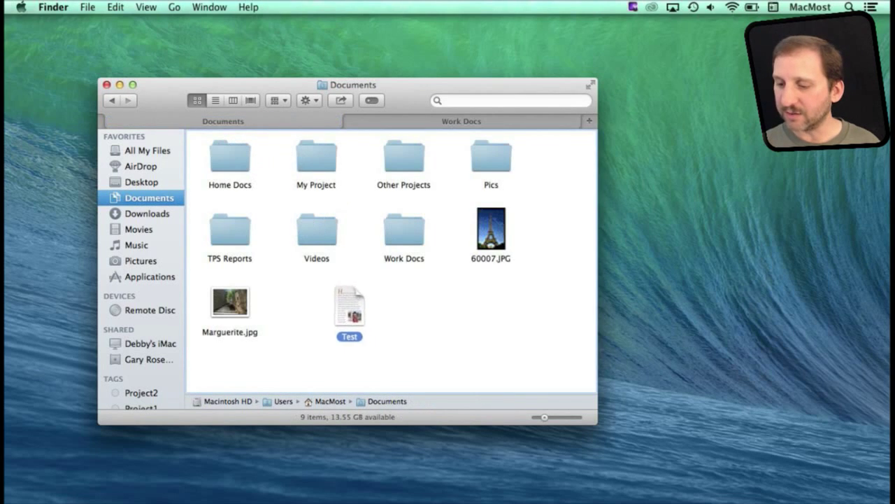
left_click_drag(350, 308, 396, 120)
left_click(420, 121)
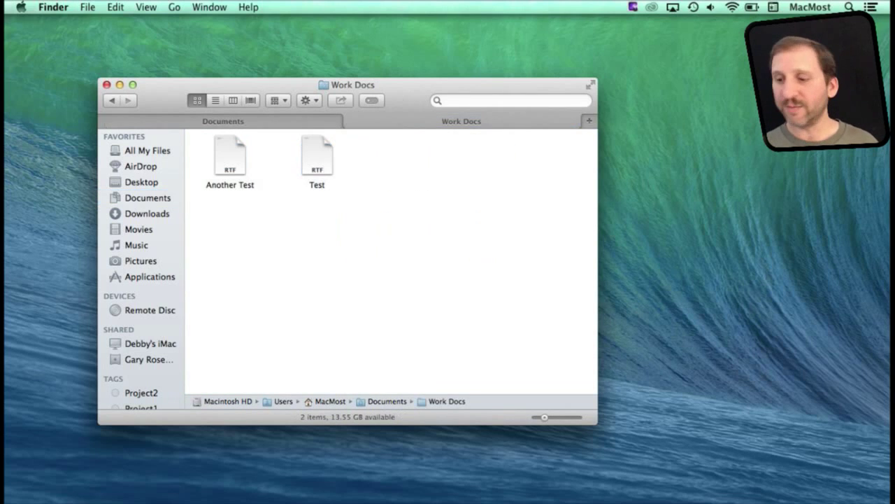
left_click(223, 121)
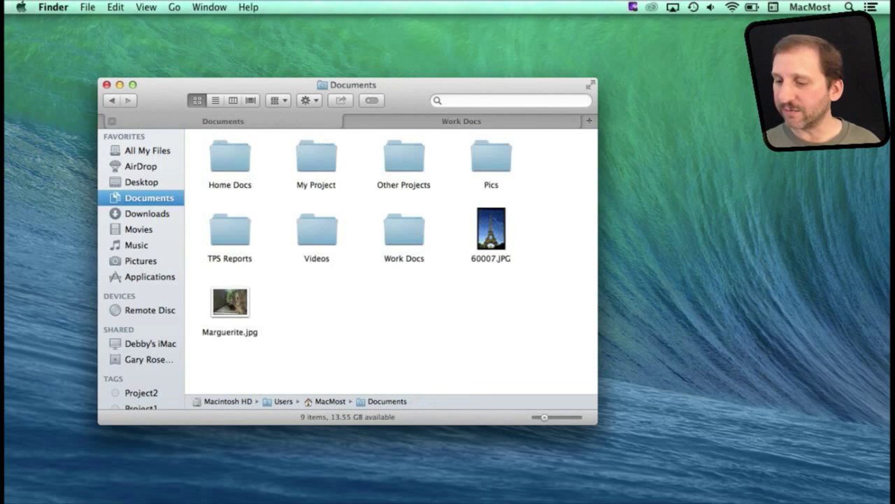
left_click(461, 121)
Step: Open a third tab on Documents and select photo 60007.JPG
key("super+t")
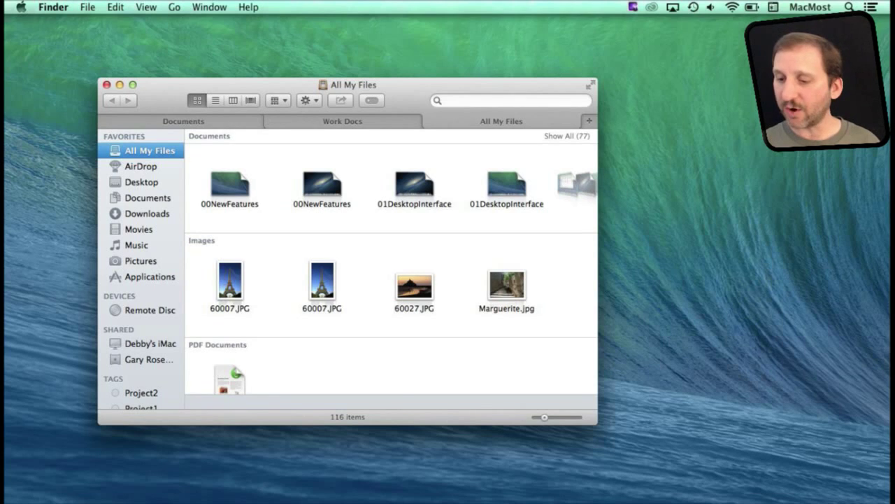
key("super+shift+o")
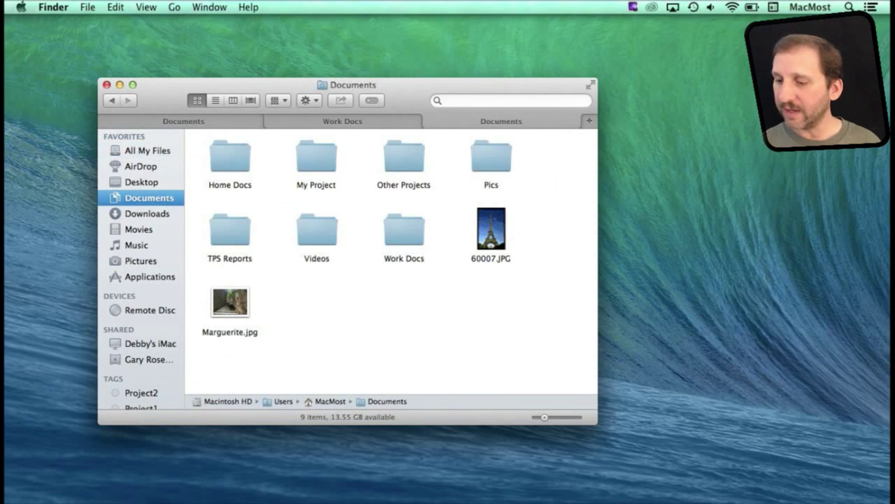
key("6")
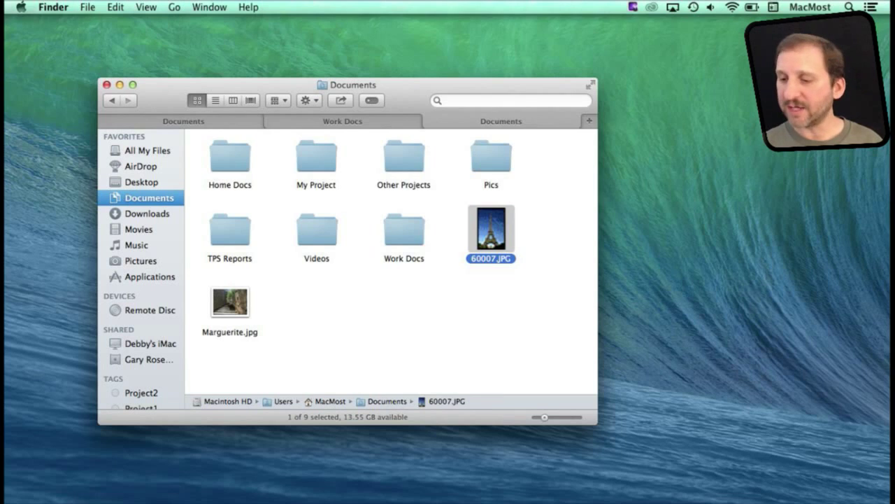
Step: Create a new Project3 tag and apply it to 60007.JPG
key("ctrl+t")
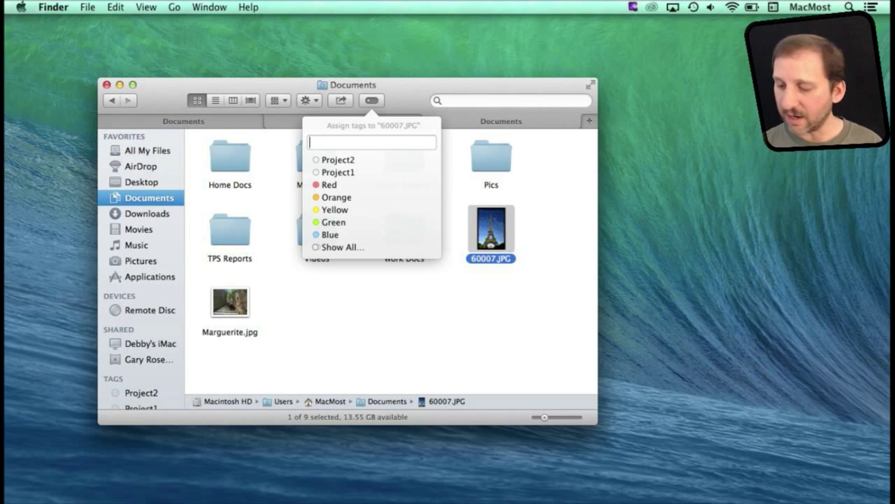
type("Pr")
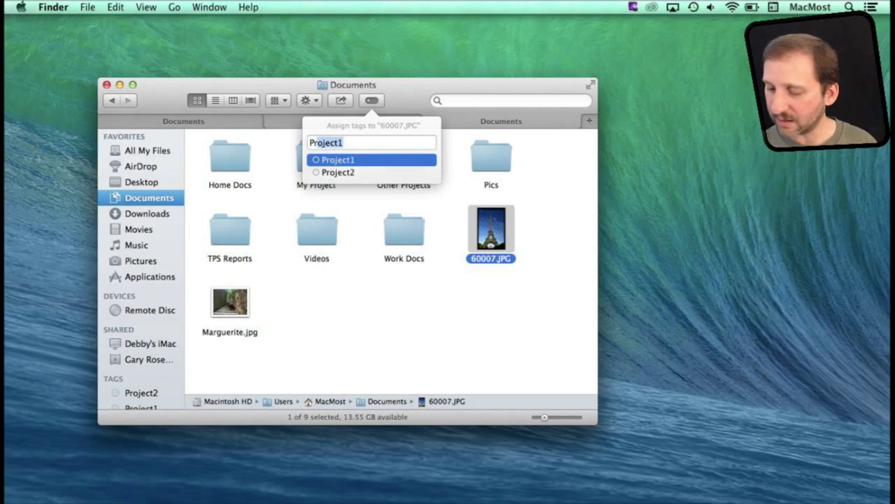
type("oject3")
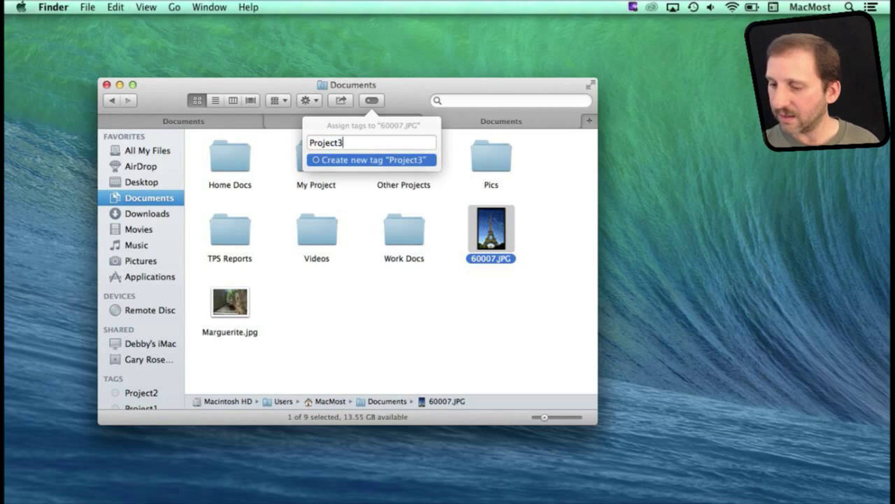
key("Return")
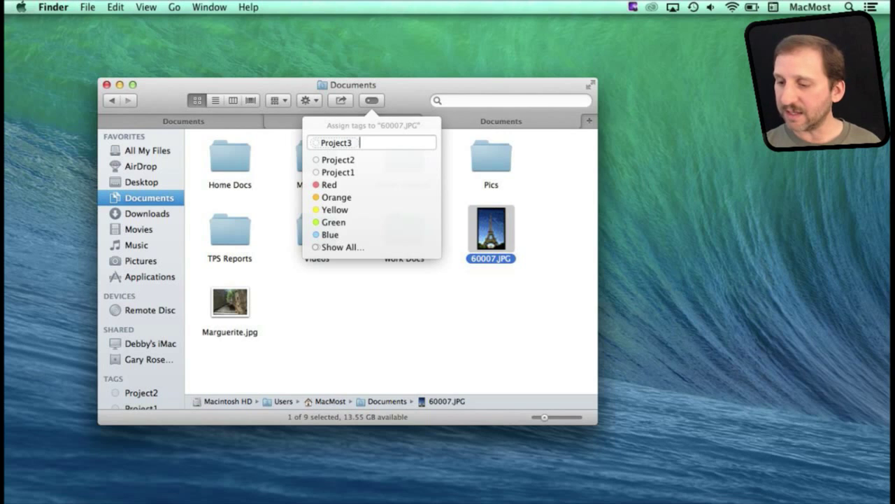
key("Return")
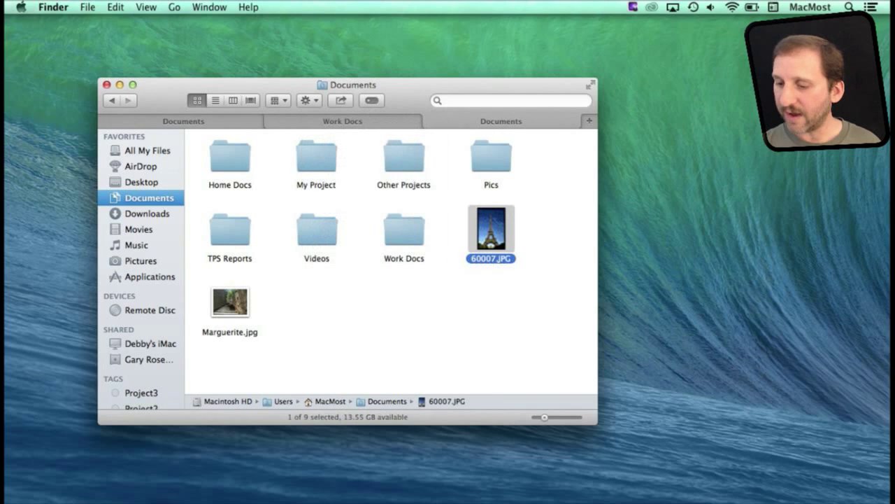
key("Down")
Step: Tag Marguerite.jpg with Project3 and Project1
left_click(372, 100)
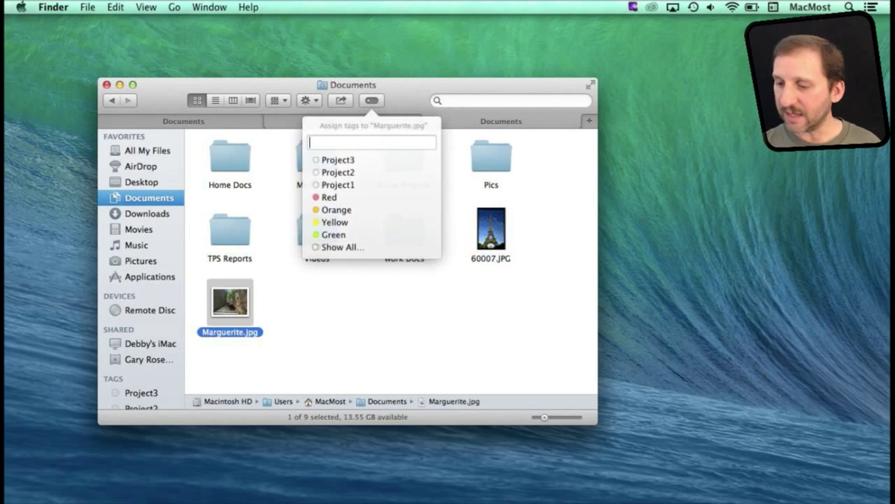
key("Down")
key("Return")
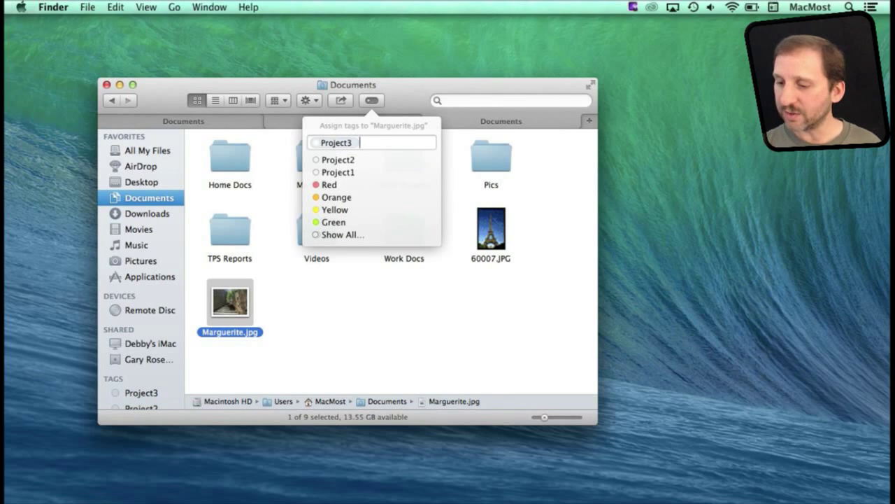
key("Down")
key("Down")
key("Return")
key("Return")
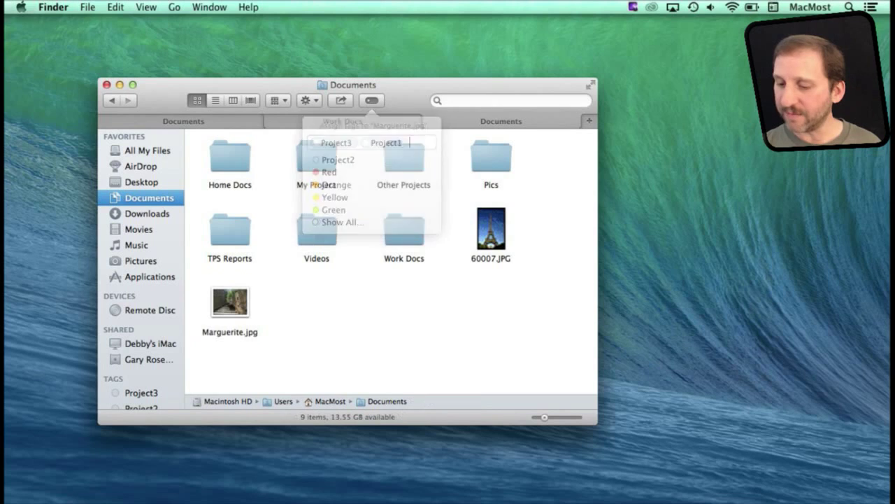
Step: Show all files tagged Project3 from the sidebar
scroll(140, 266, "down", 3)
scroll(140, 266, "down", 2)
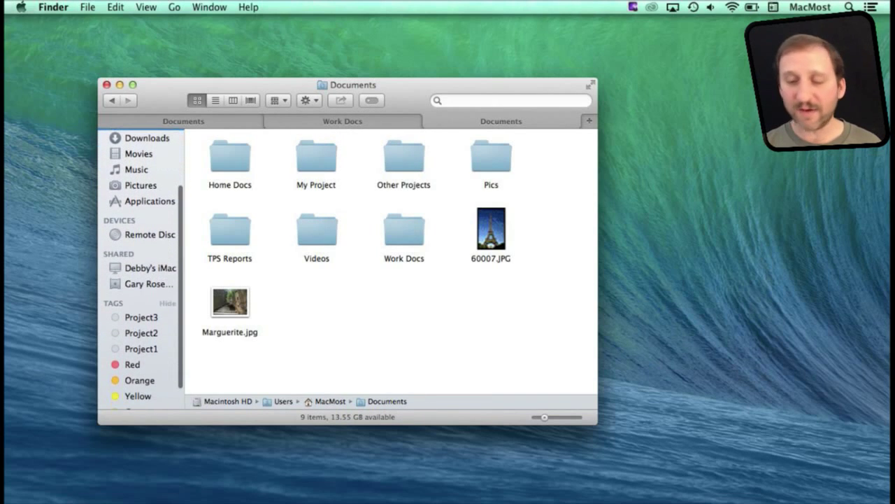
left_click(142, 316)
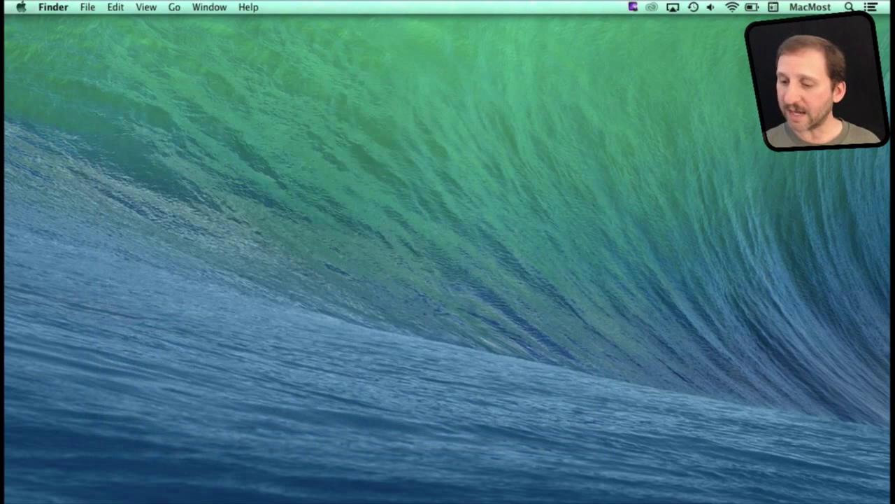
mouse_move(235, 500)
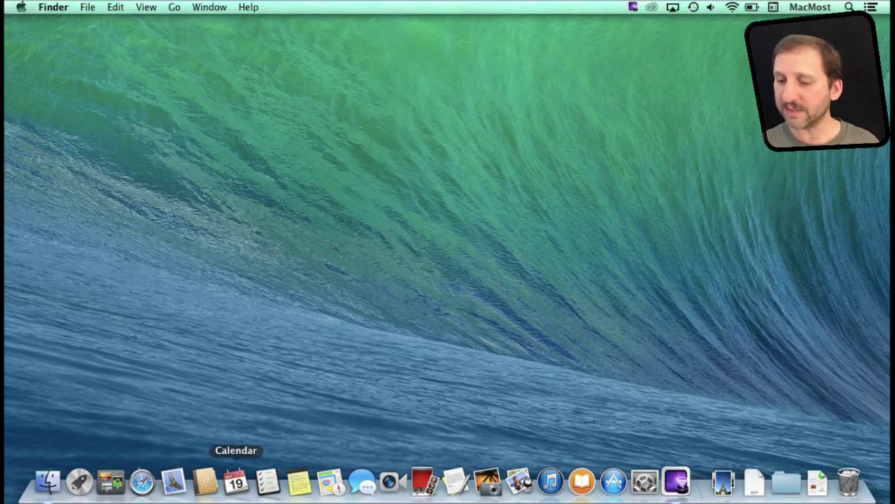
left_click(236, 478)
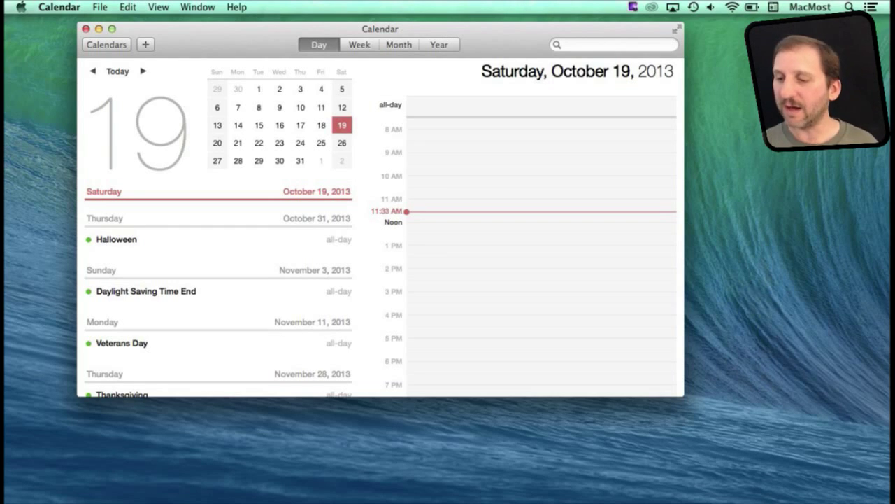
key("super+2")
key("super+3")
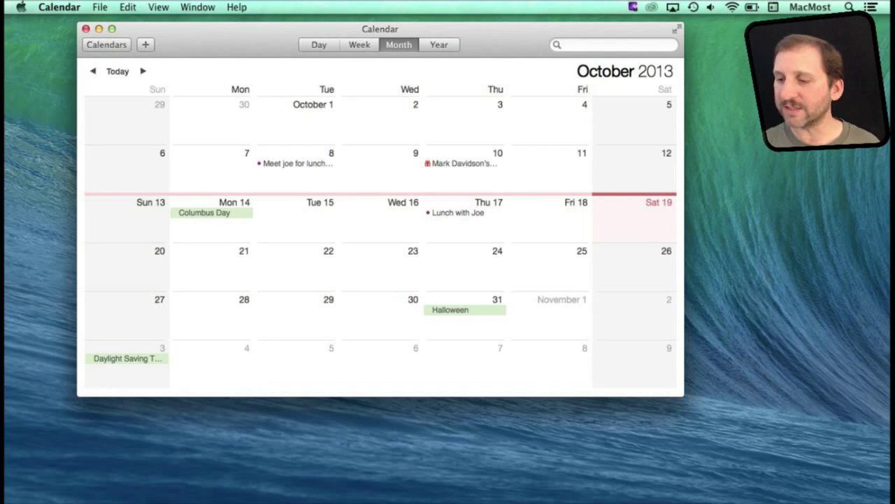
key("super+1")
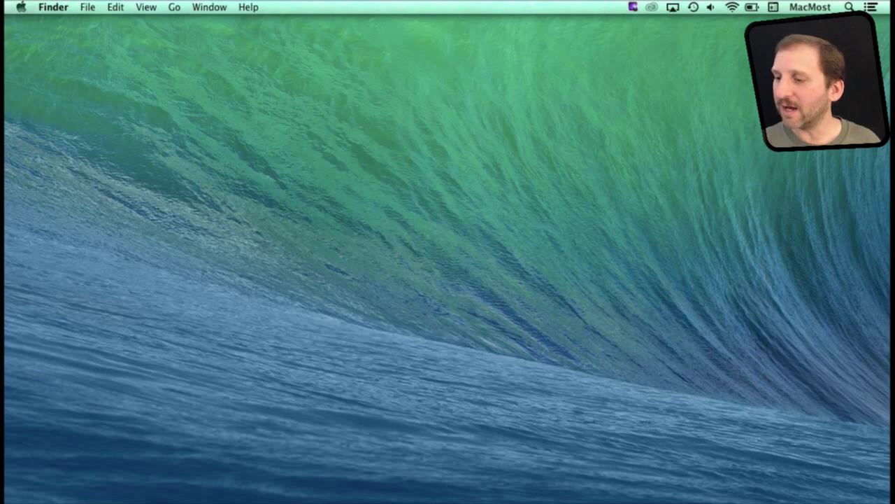
Step: Check the remaining battery time in the menu bar, then dismiss it
left_click(751, 7)
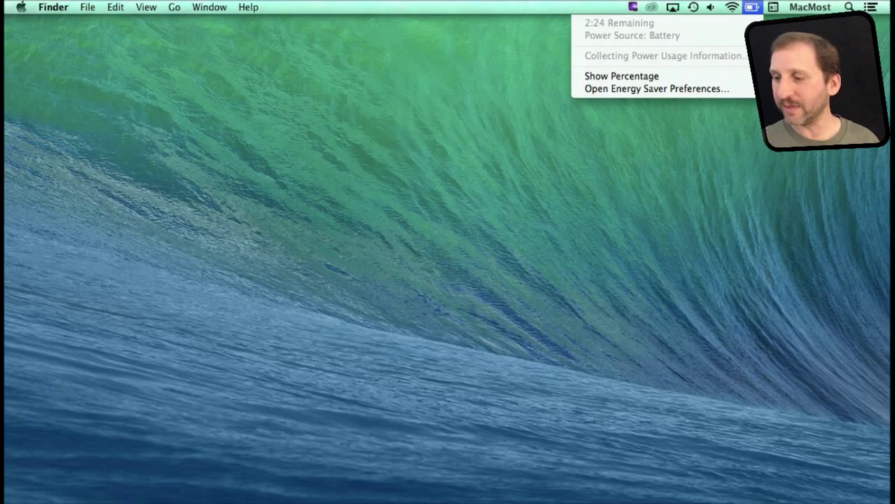
key("Escape")
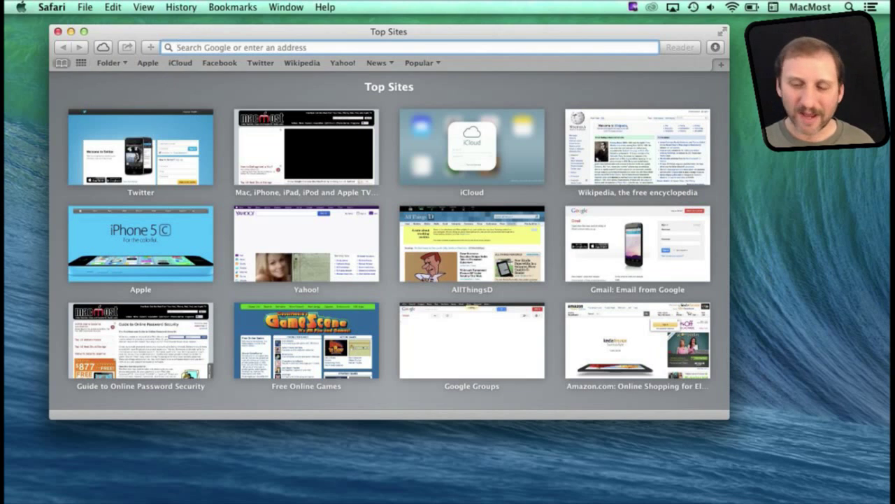
Step: Show Safari's sidebar and switch it to the Bookmarks list (Apple, Google, Just Solitaire)
left_click(61, 62)
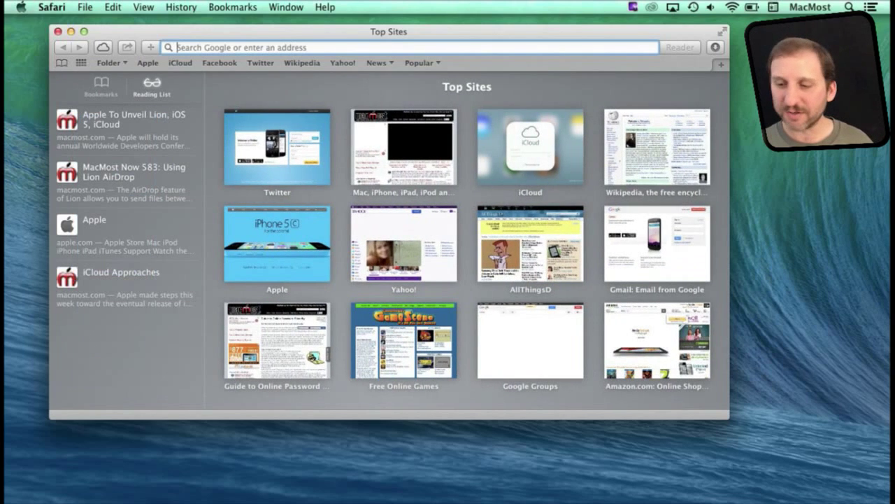
key("super+ctrl+1")
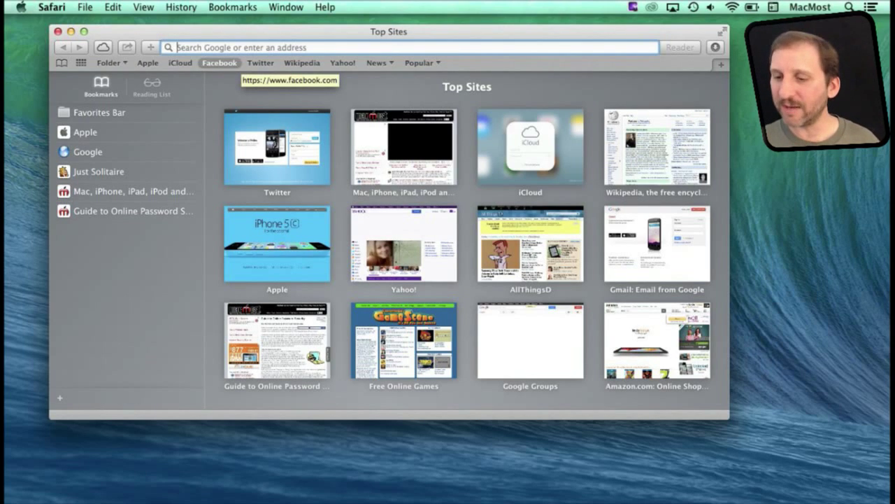
Step: Show the Passwords tab of Safari Preferences, listing saved website passwords
left_click(51, 7)
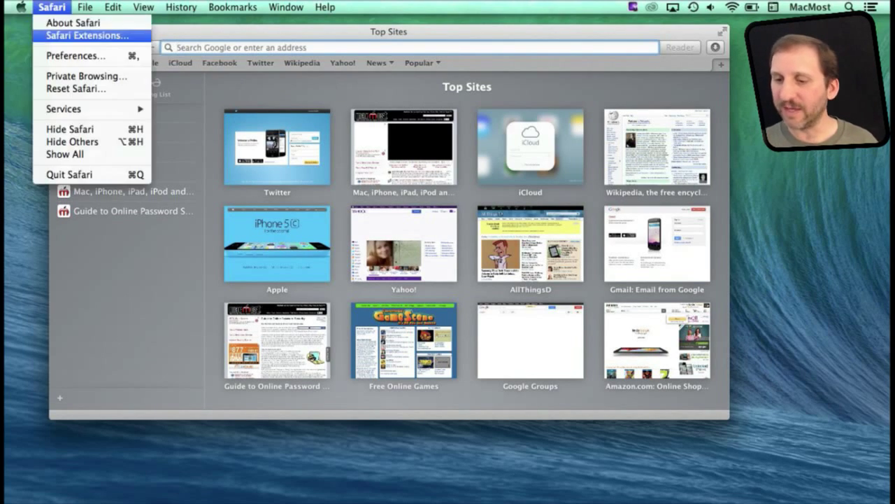
left_click(73, 55)
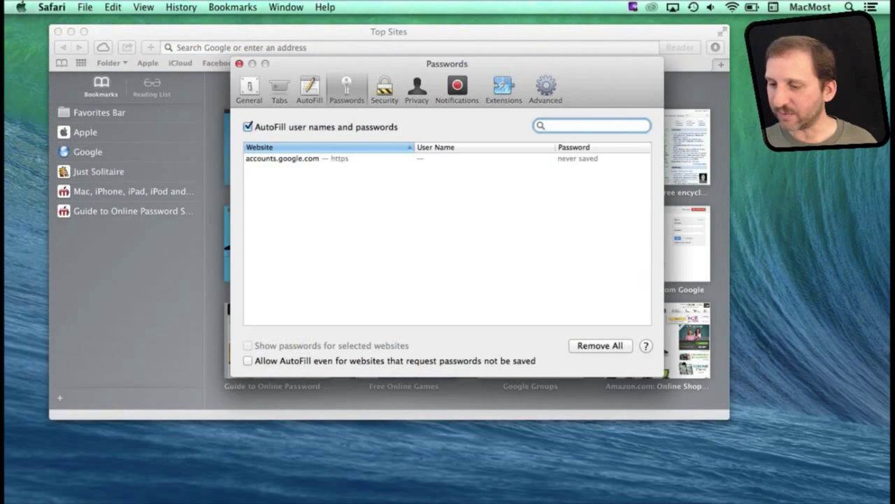